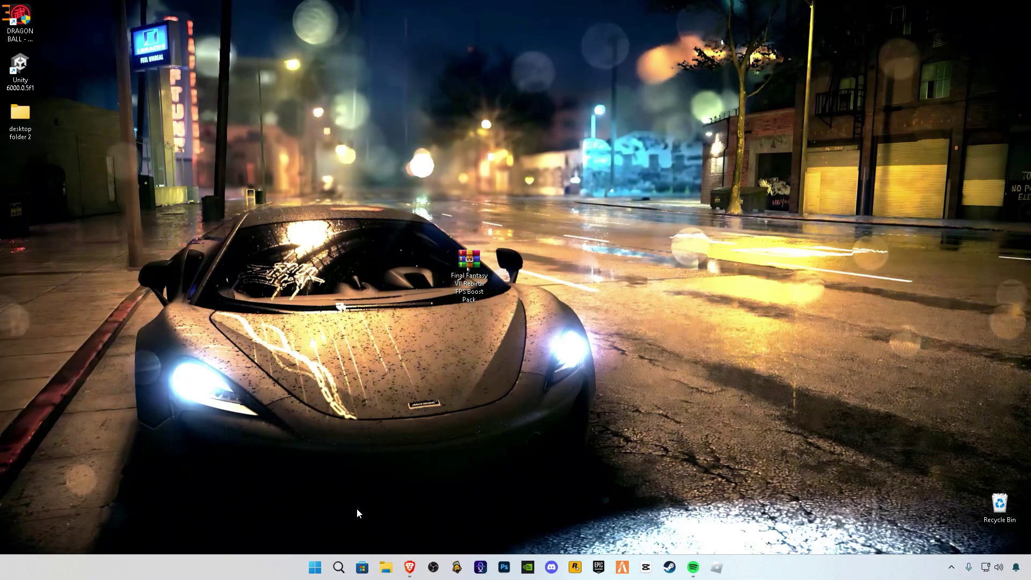
Set Windows visual effects to 'Let Windows choose what's best for my computer' and apply
click(339, 567)
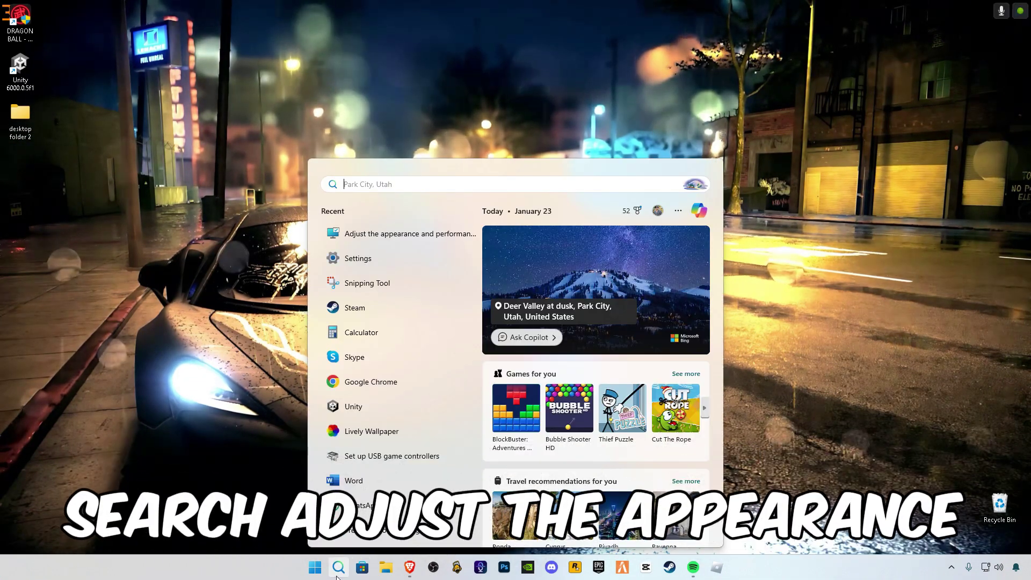
text(a)
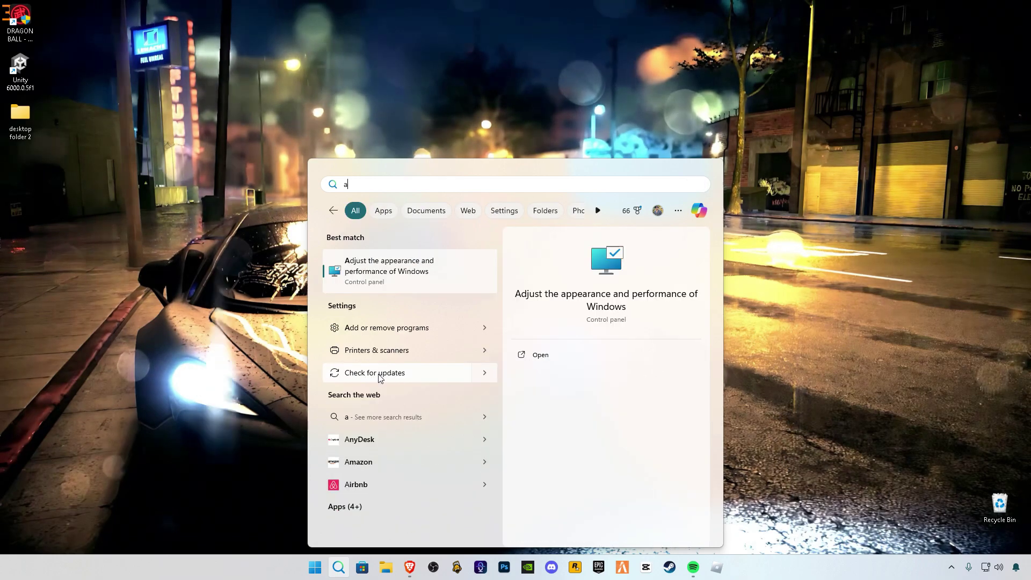
text(djust)
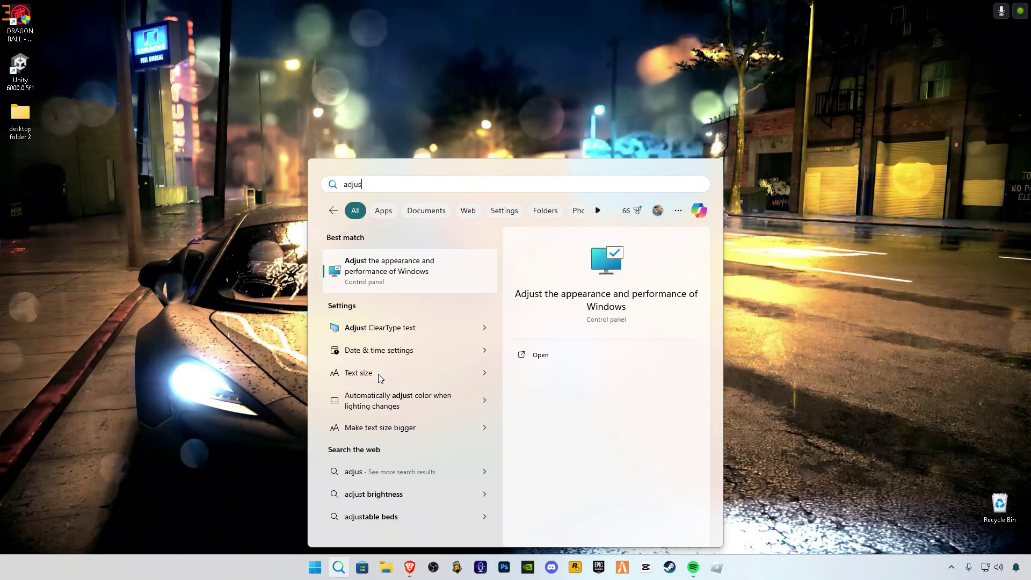
click(433, 276)
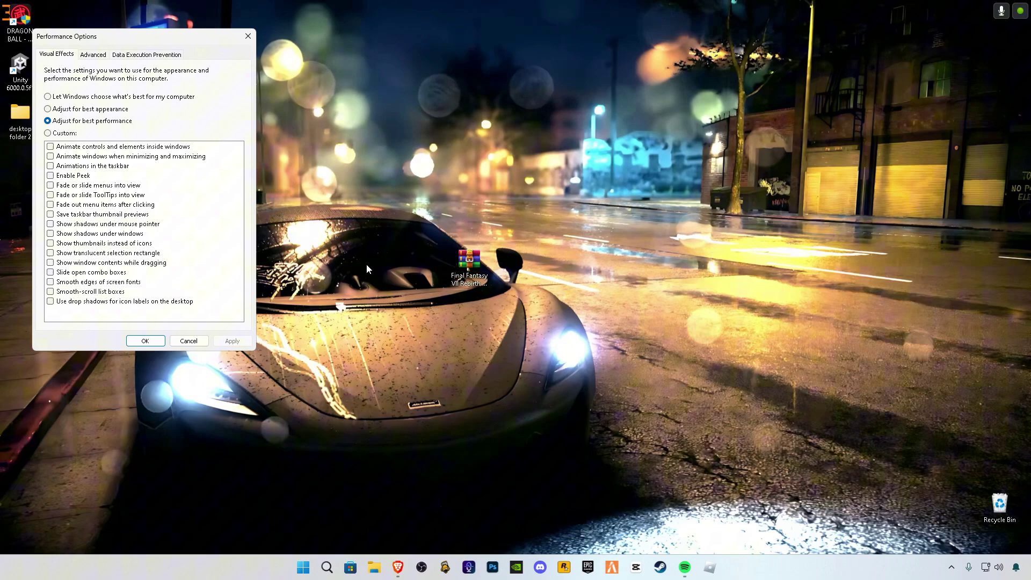
click(48, 96)
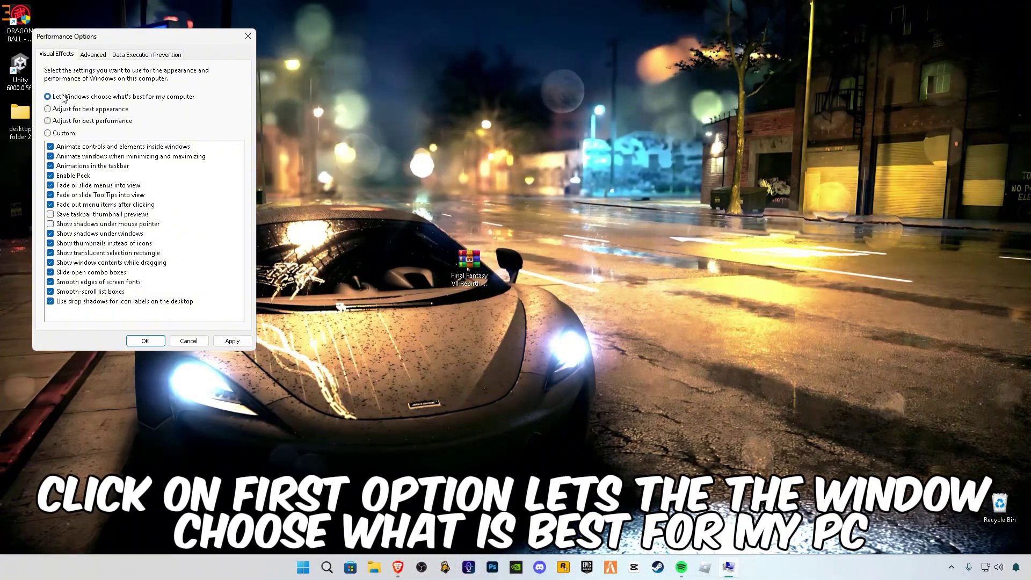
click(232, 341)
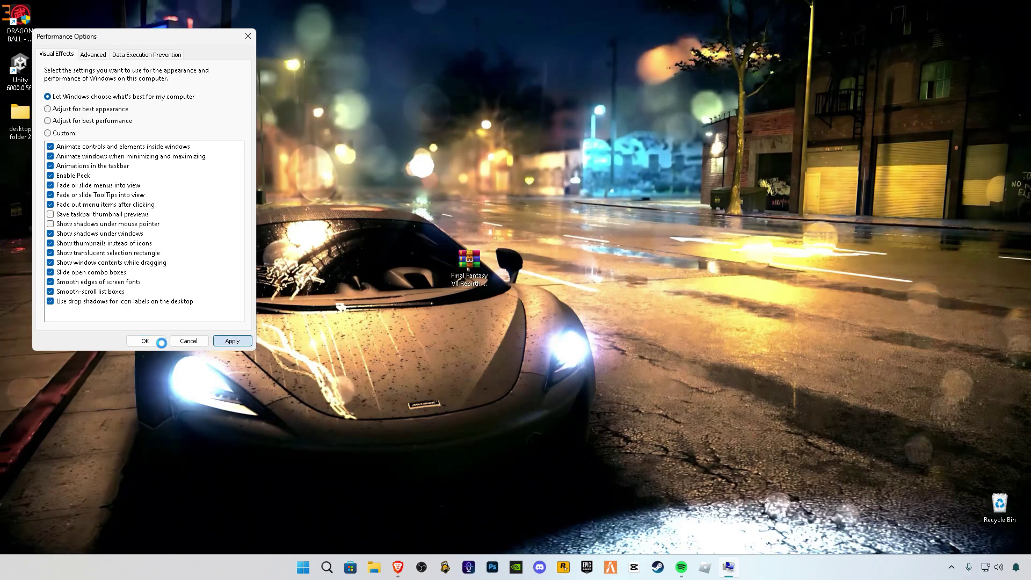
click(158, 345)
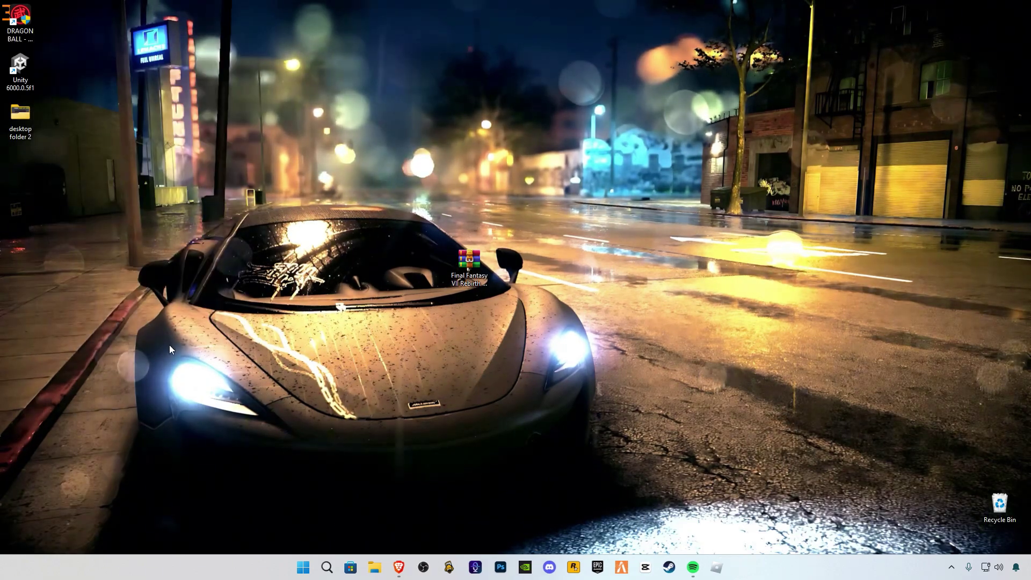
Open Settings to Gaming > Game Bar and turn off the controller shortcut
click(338, 568)
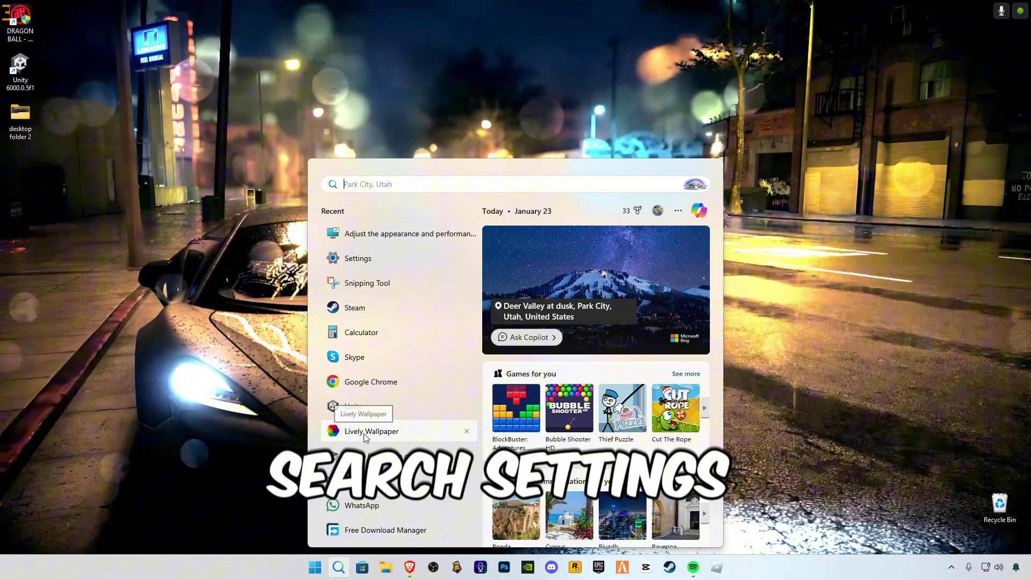
text(settings)
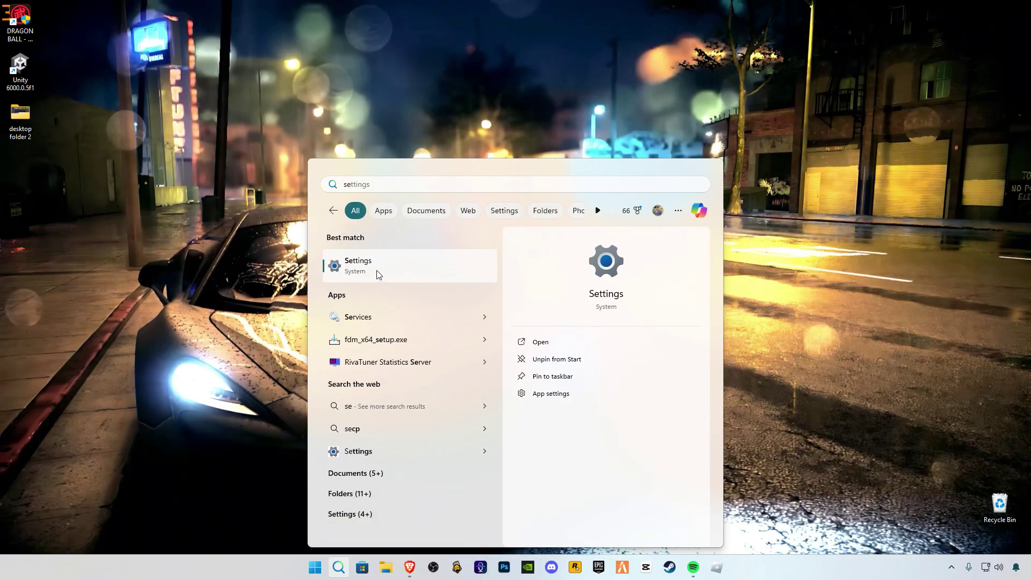
click(408, 271)
click(68, 266)
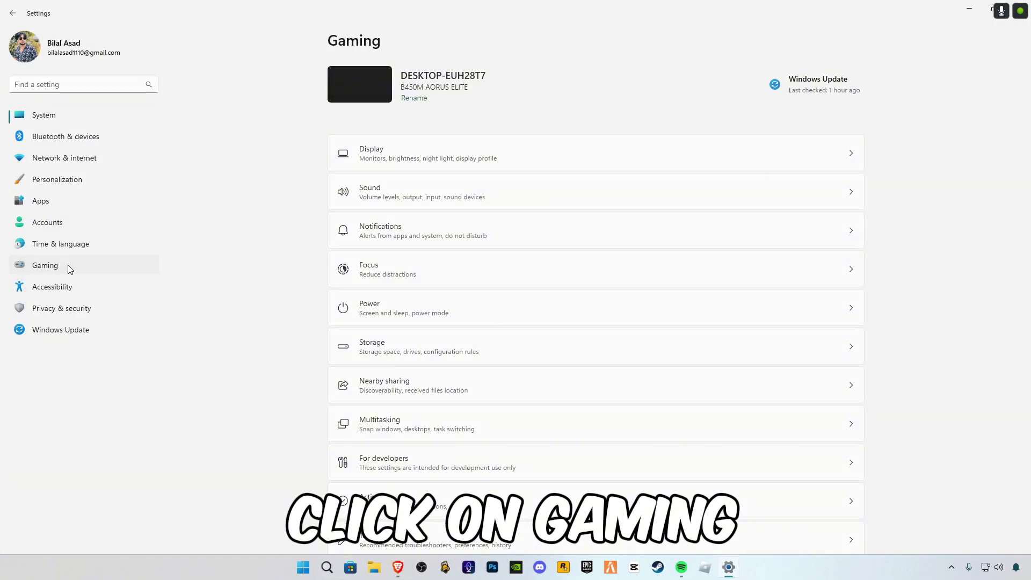
click(478, 78)
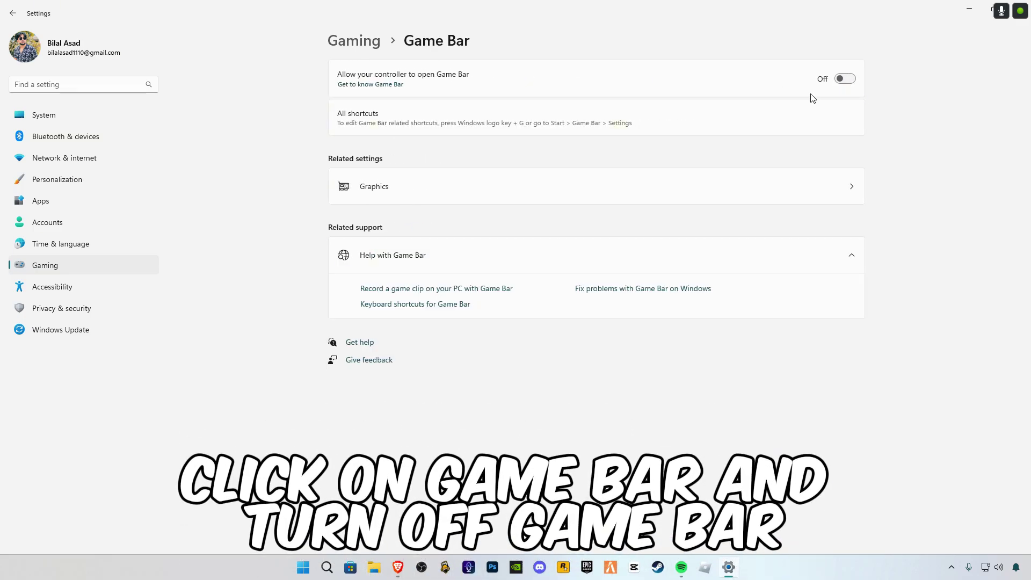
Confirm Game Mode is On, then close Settings
click(11, 16)
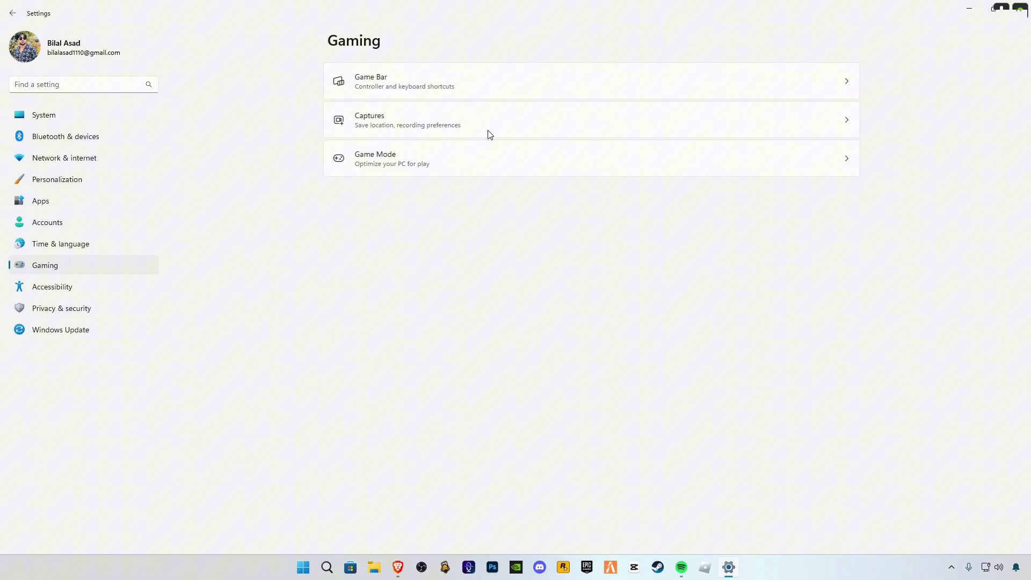
click(559, 159)
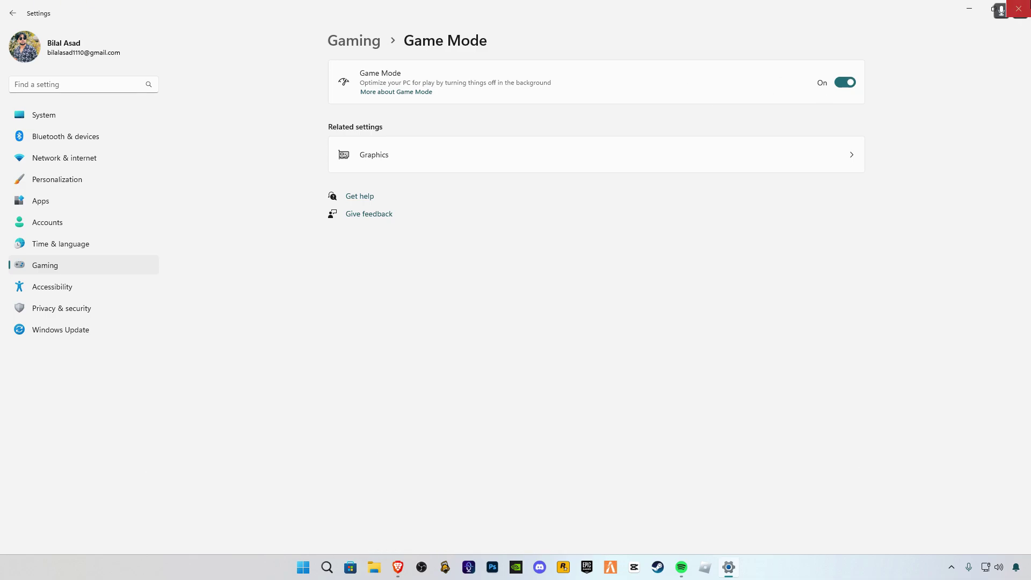
click(1019, 9)
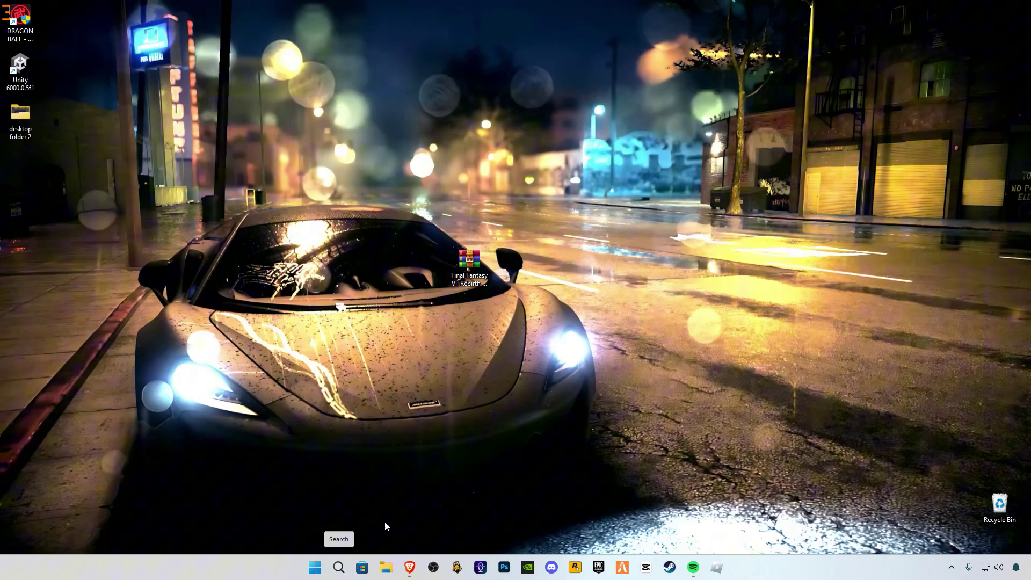
Open the user's Temp folder by running %temp% from the Run box
key(super+r)
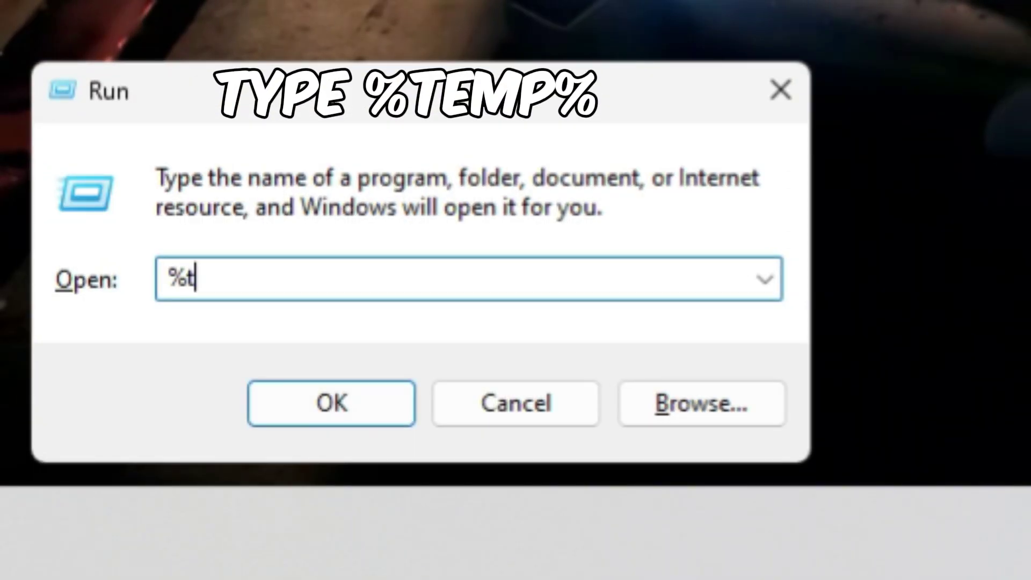
text(%temp)
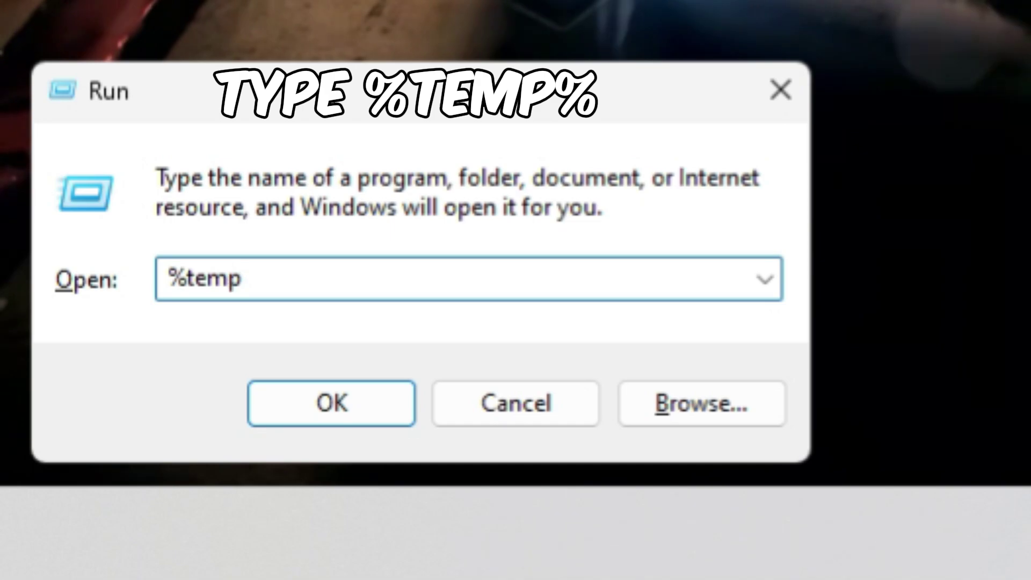
text(%)
key(Return)
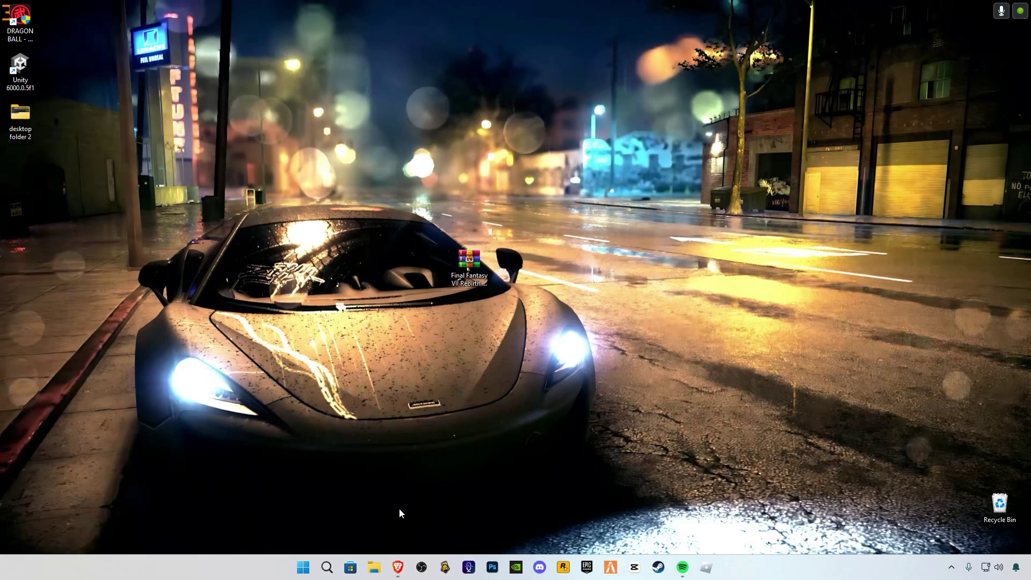
scroll(800, 306, up, 6)
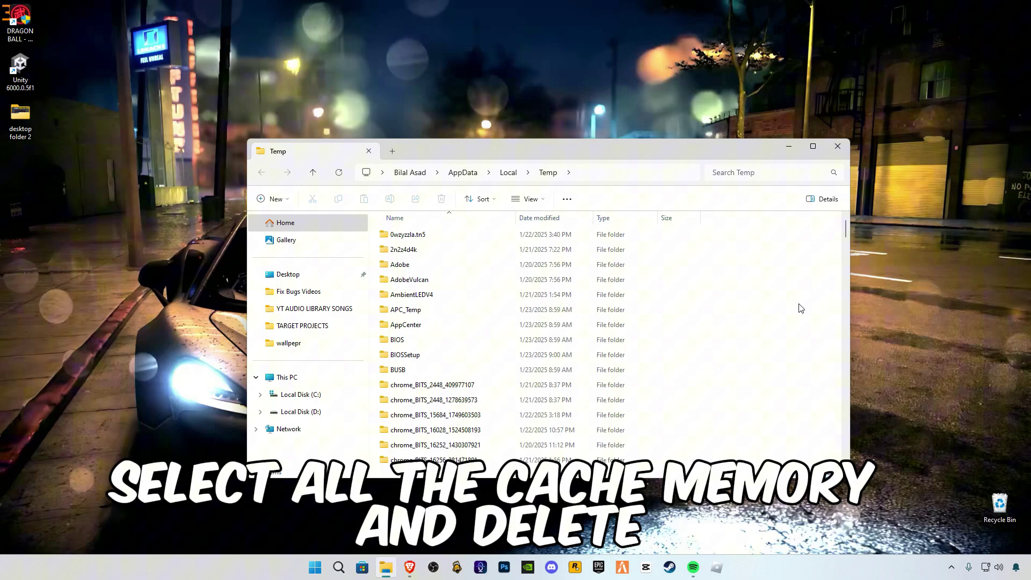
Recycle all Temp items, skipping the in-use file and APC_Temp folder, and close the window
key(ctrl+a)
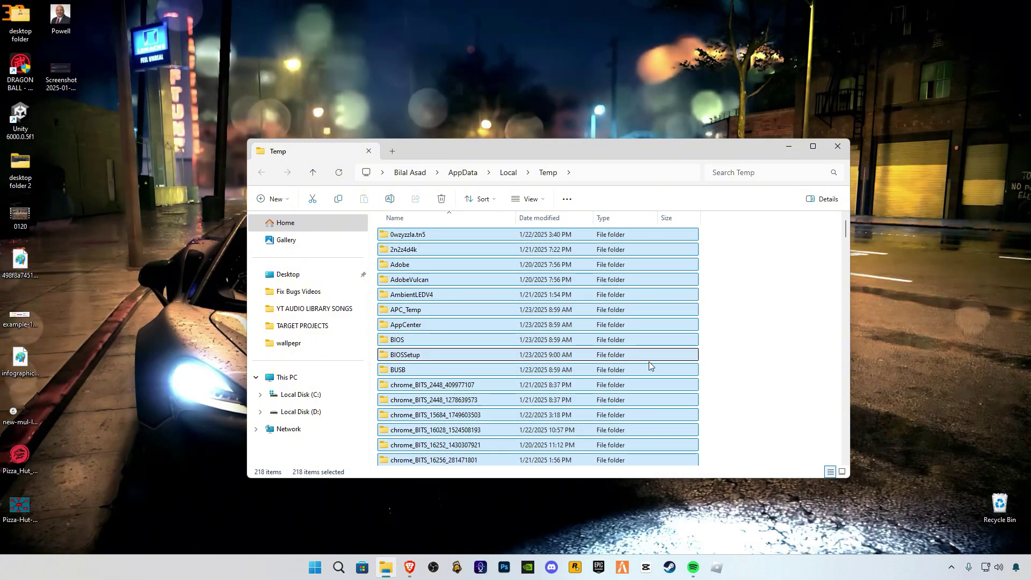
key(Delete)
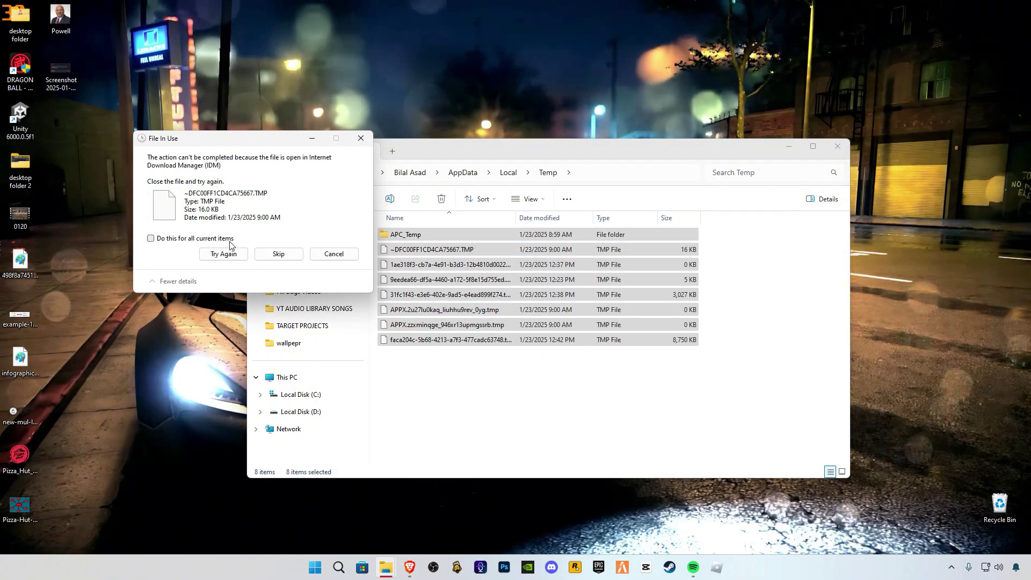
click(278, 253)
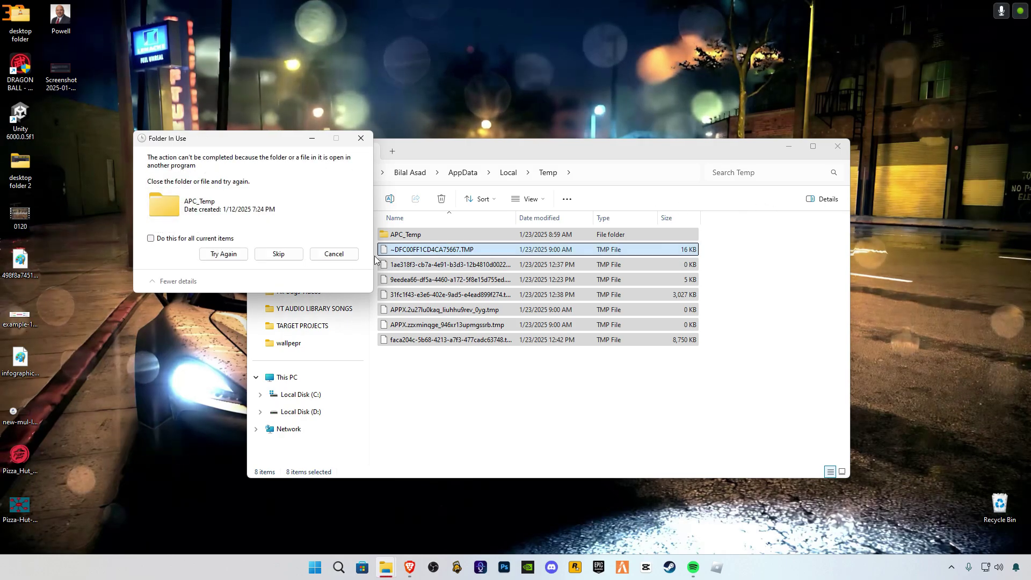
click(288, 255)
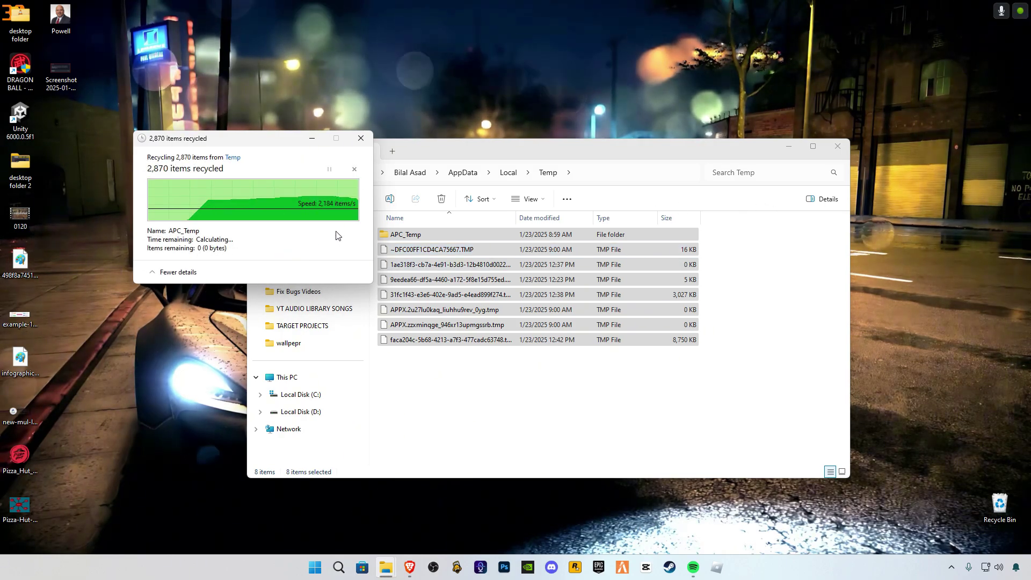
click(839, 146)
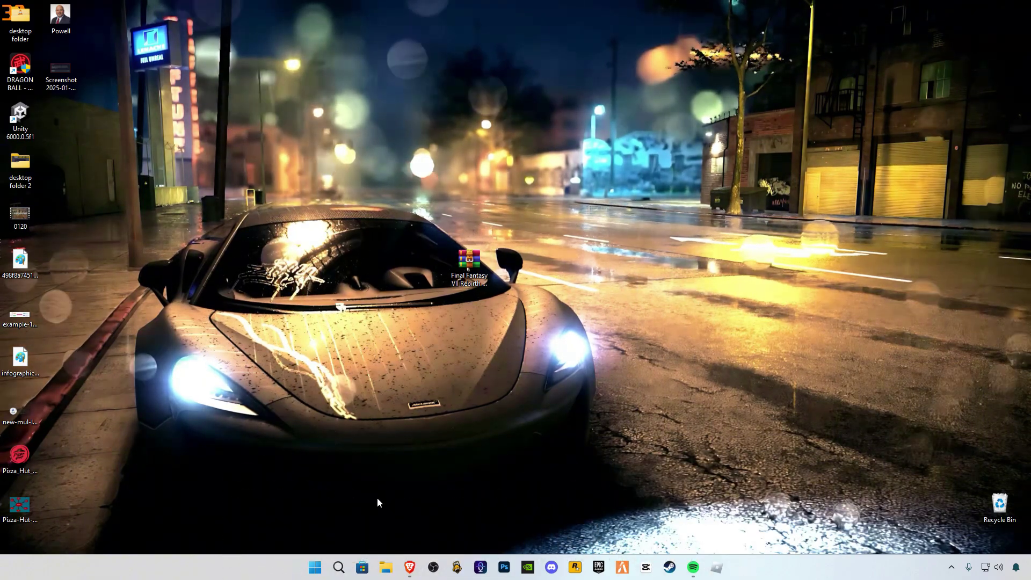
Open the C:\Windows\Temp folder from the Run box
key(super+r)
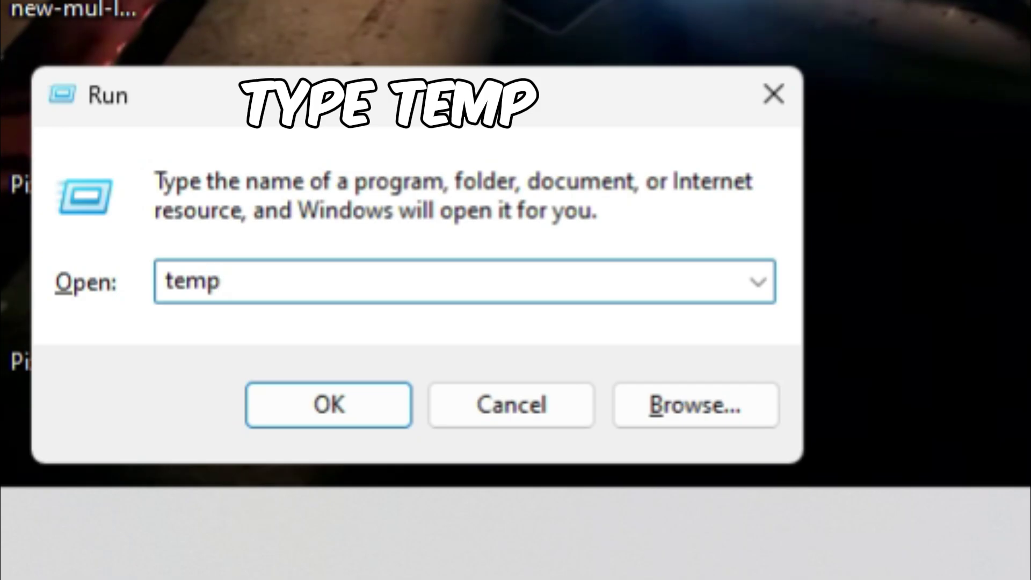
key(Return)
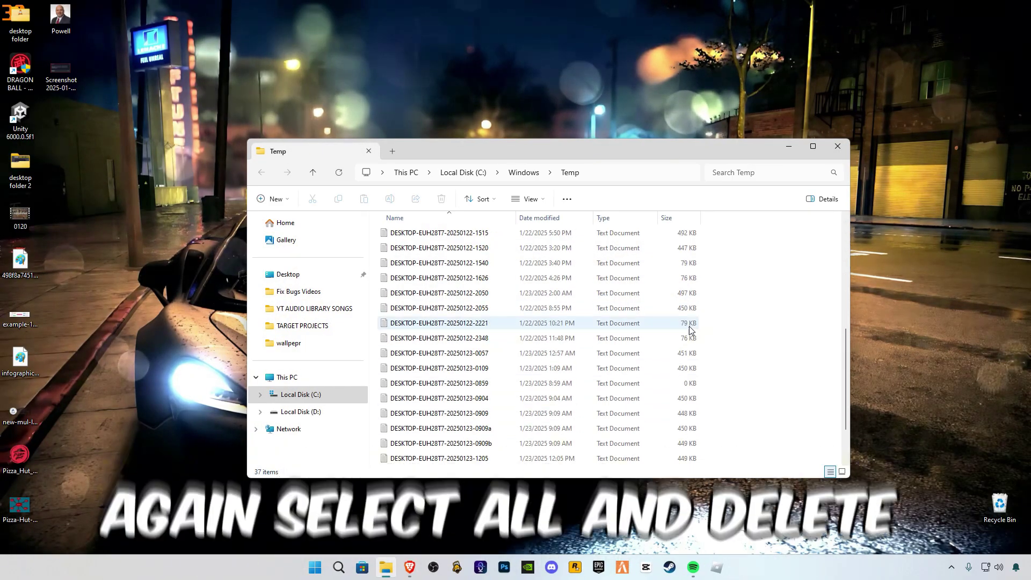
scroll(689, 326, up, 7)
Delete every Windows Temp file, skipping in-use ones for all items, and close the folder
key(ctrl+a)
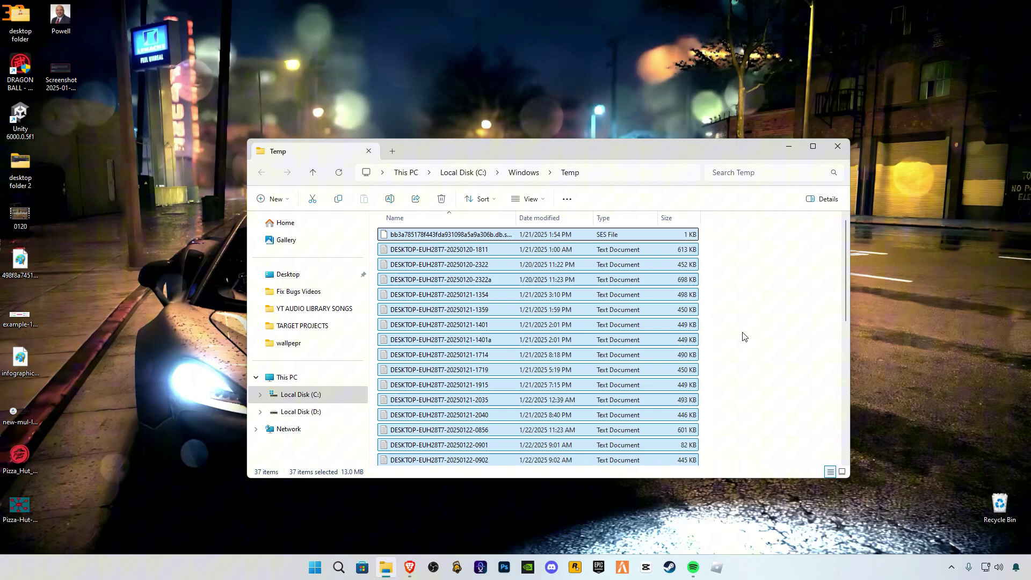
key(Delete)
click(458, 240)
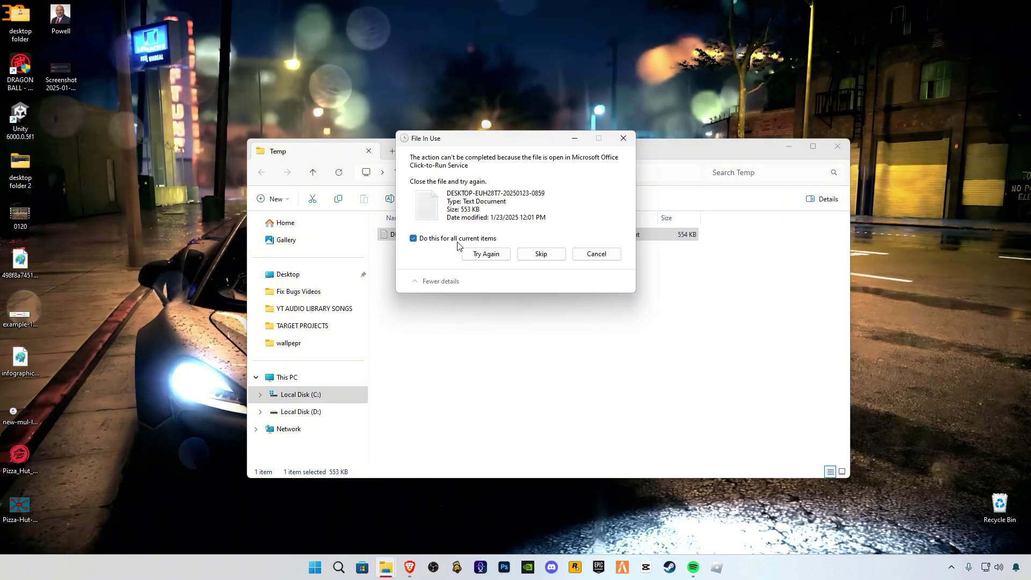
click(558, 258)
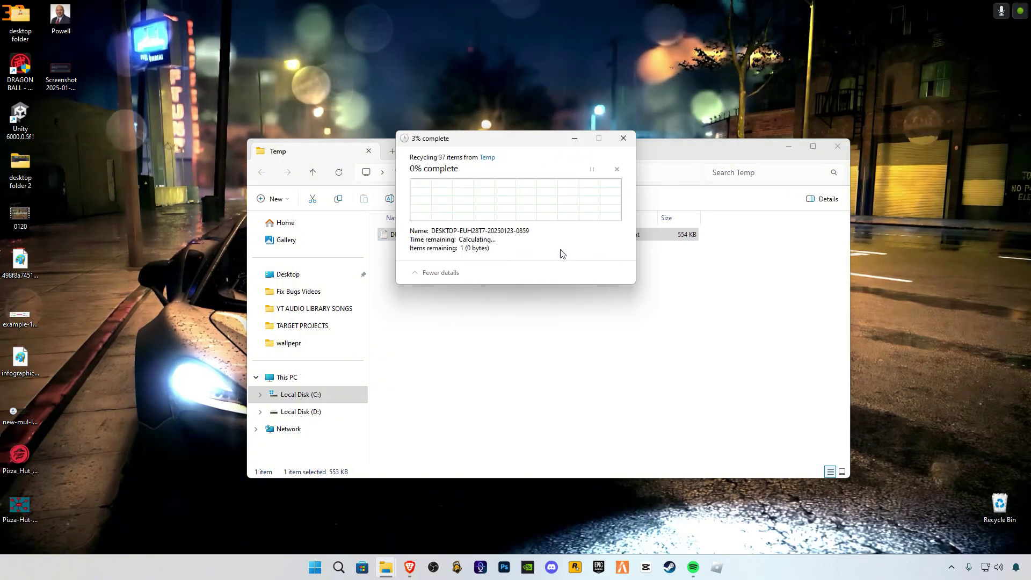
click(839, 151)
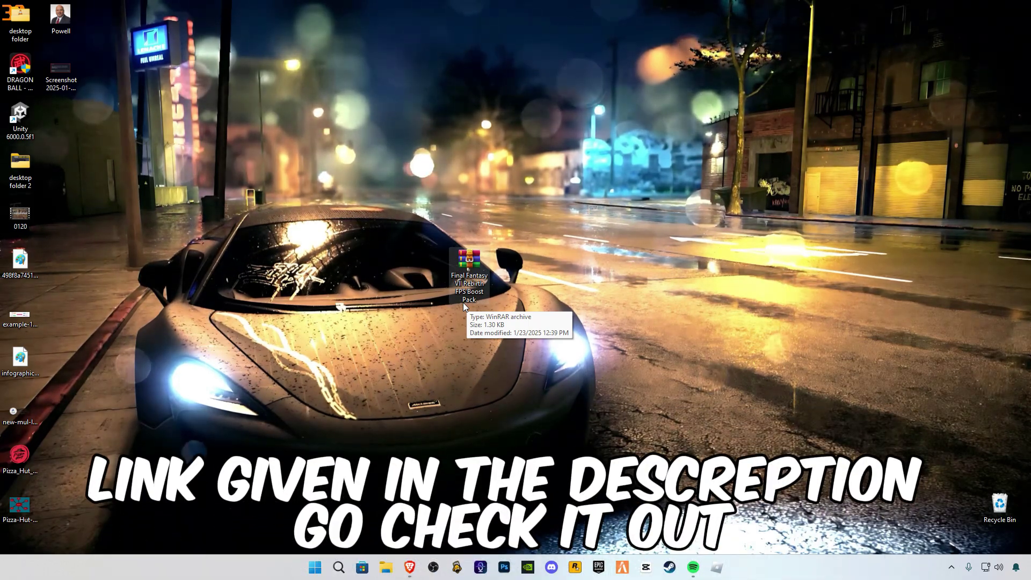
Extract the FPS Boost Pack archive on the desktop and open the extracted folder
right_click(469, 277)
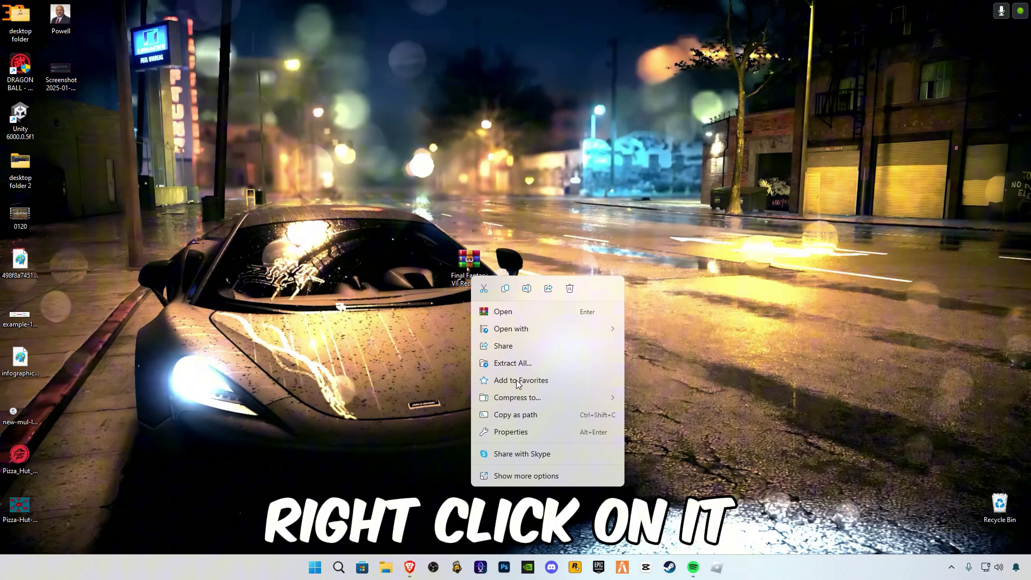
click(520, 475)
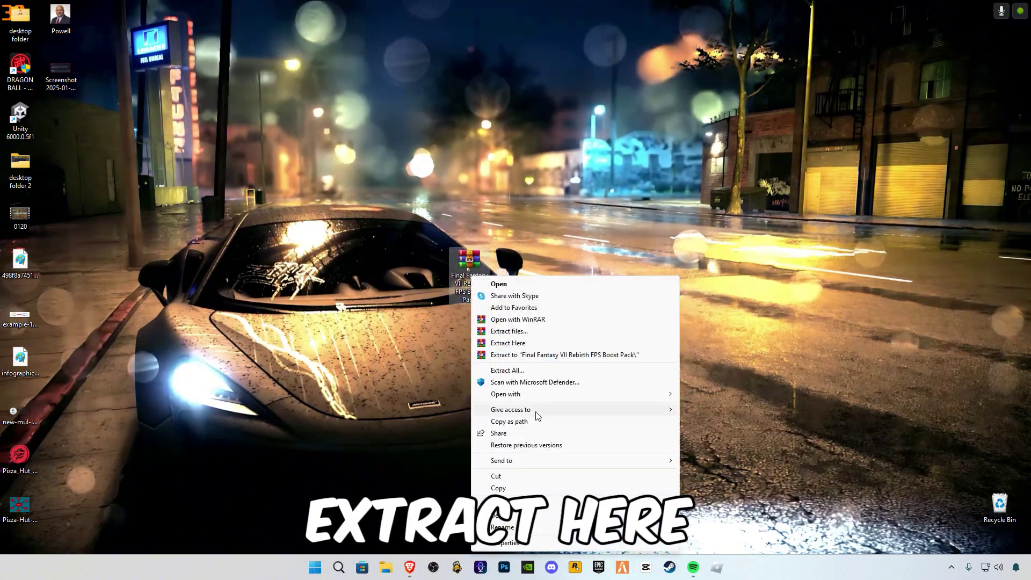
click(529, 341)
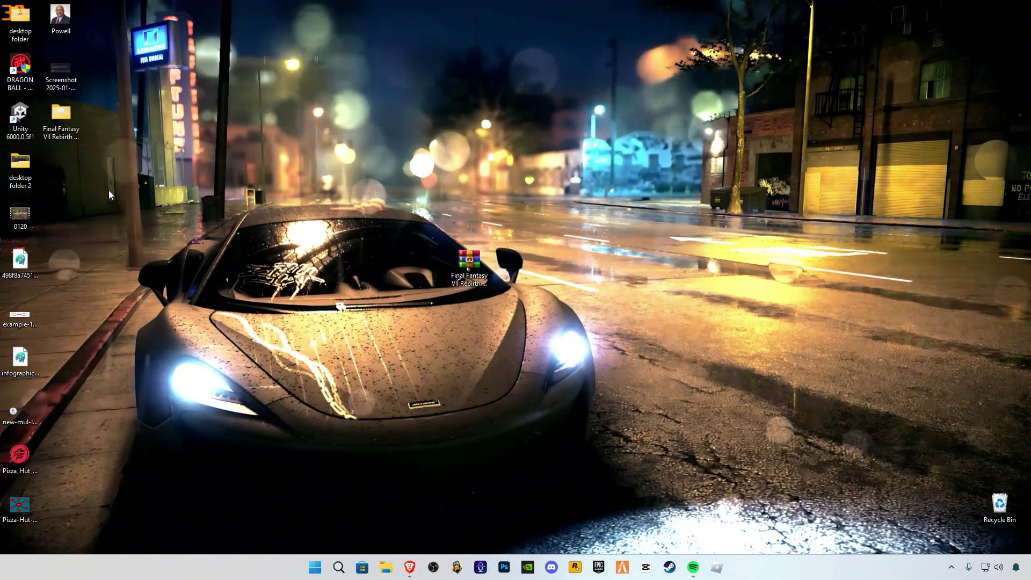
drag(61, 114, 533, 282)
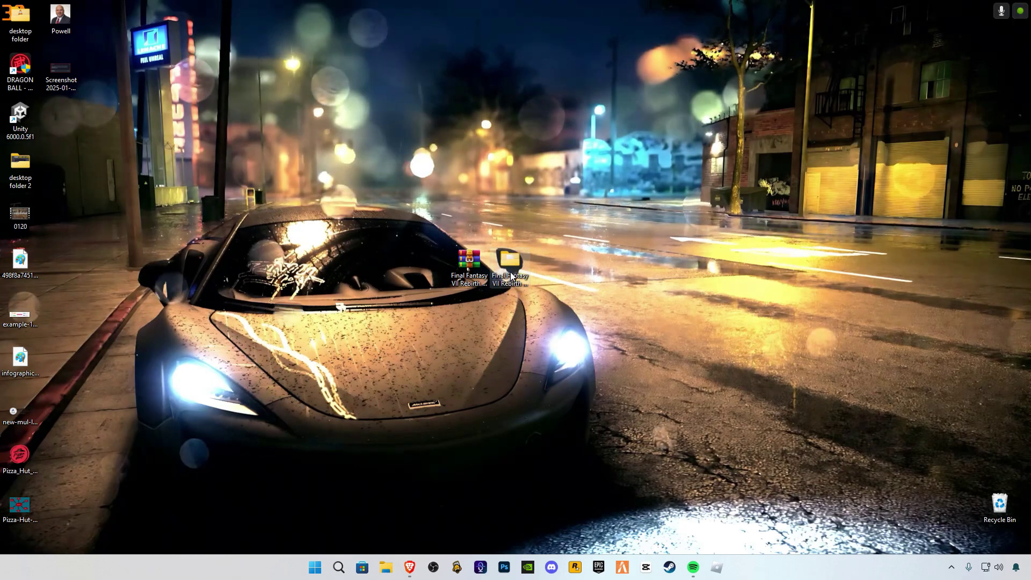
double_click(511, 272)
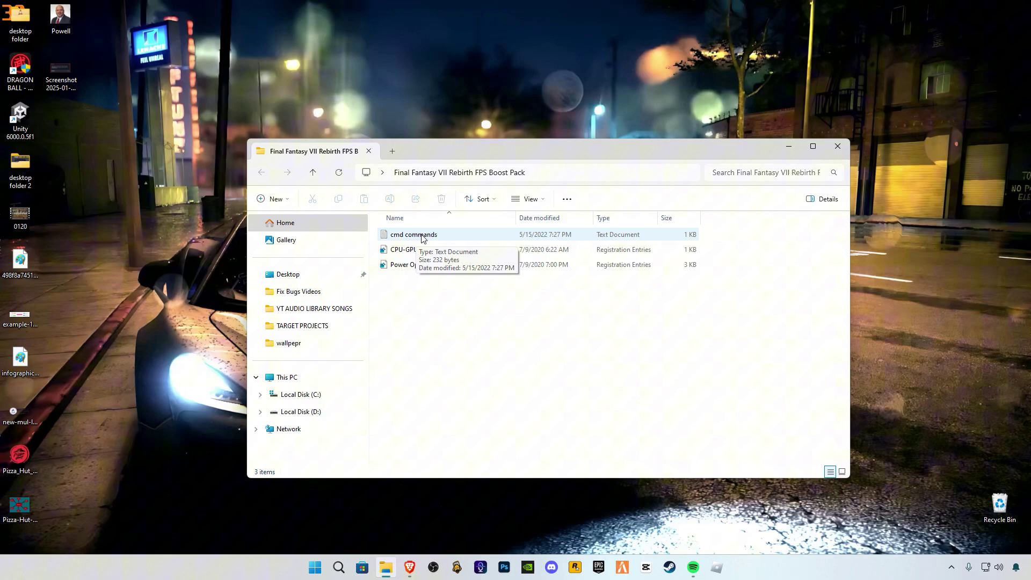
Open cmd commands.txt in Notepad and launch Command Prompt as administrator
double_click(422, 239)
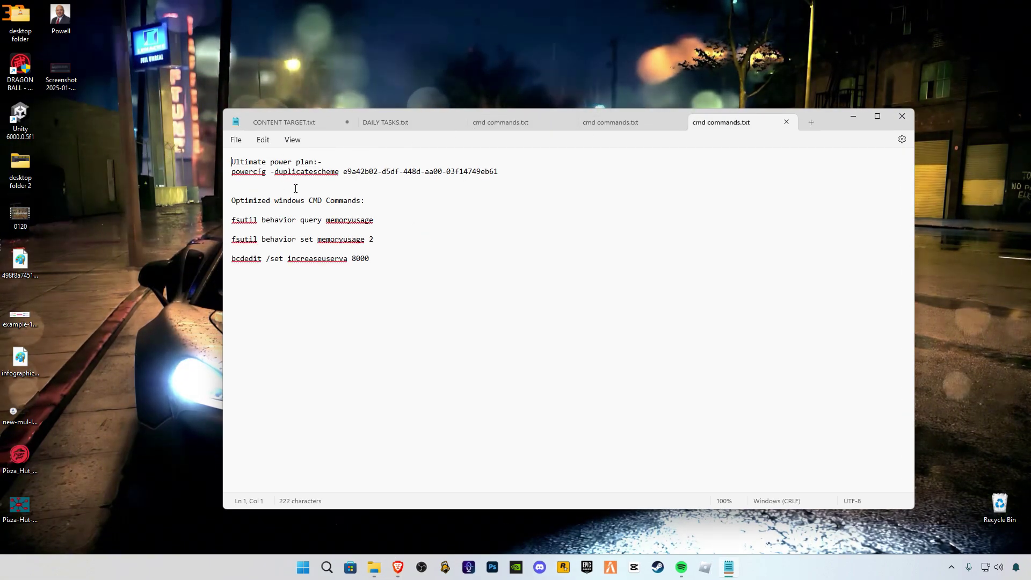
click(328, 567)
text(cmd)
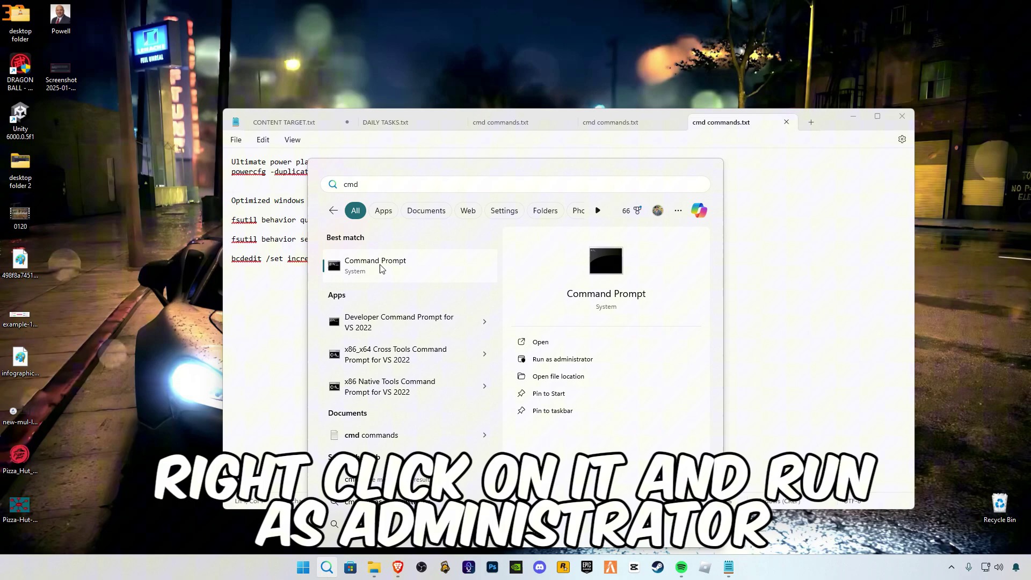
right_click(405, 269)
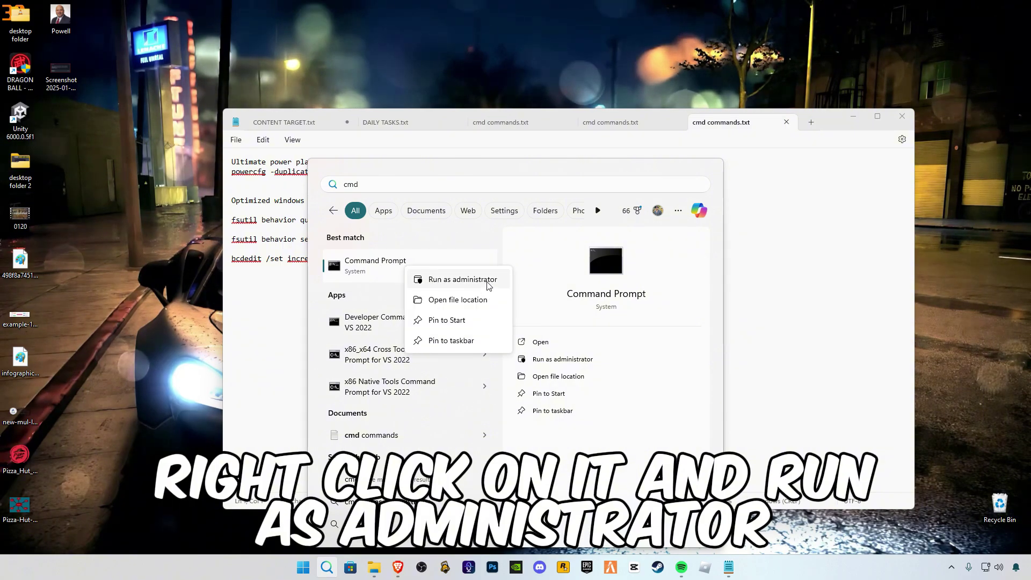
click(460, 281)
click(462, 367)
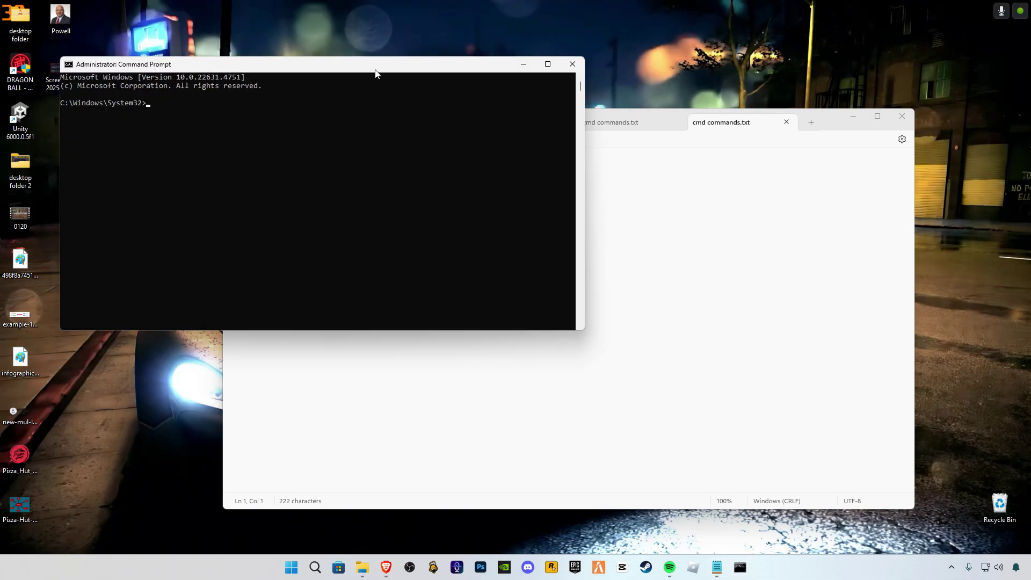
Copy the powercfg command from Notepad and run it to add the Ultimate Performance plan
drag(378, 70, 741, 207)
drag(530, 171, 222, 173)
key(super+c)
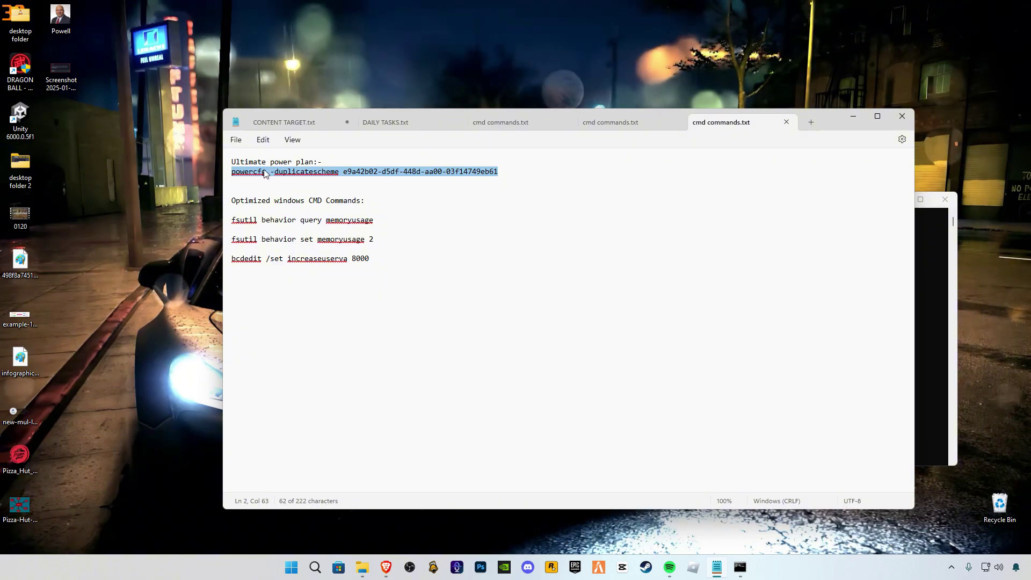
click(923, 289)
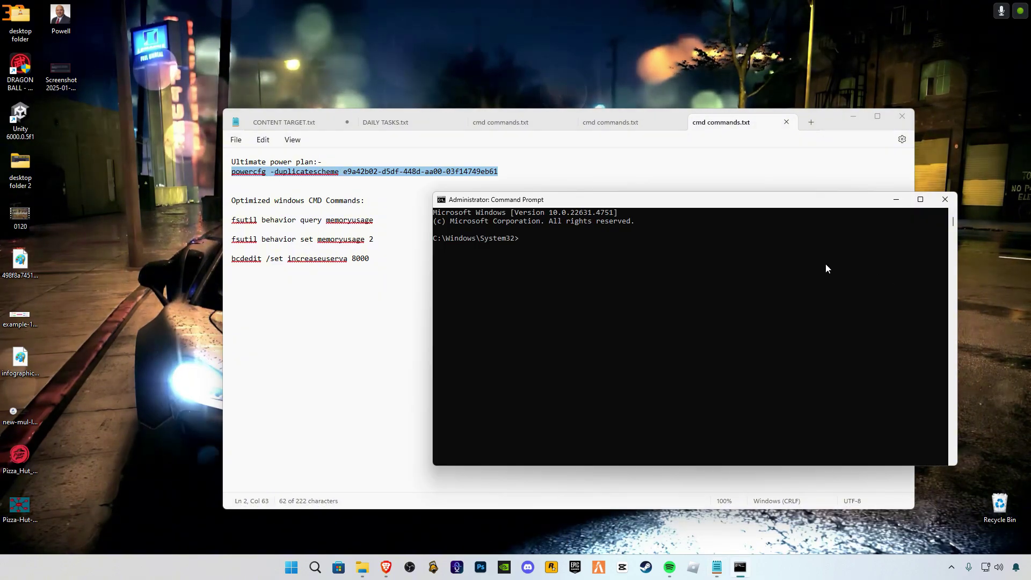
right_click(571, 248)
key(Return)
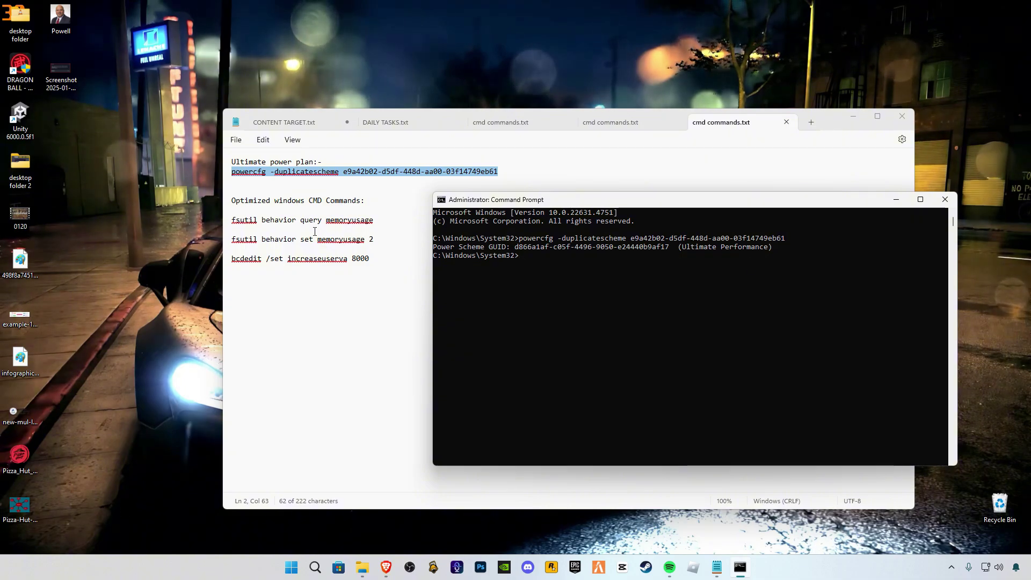
Run the fsutil memoryusage 2 and bcdedit increaseuserva 8000 commands, then exit Command Prompt
click(239, 211)
drag(249, 223, 470, 276)
key(super+c)
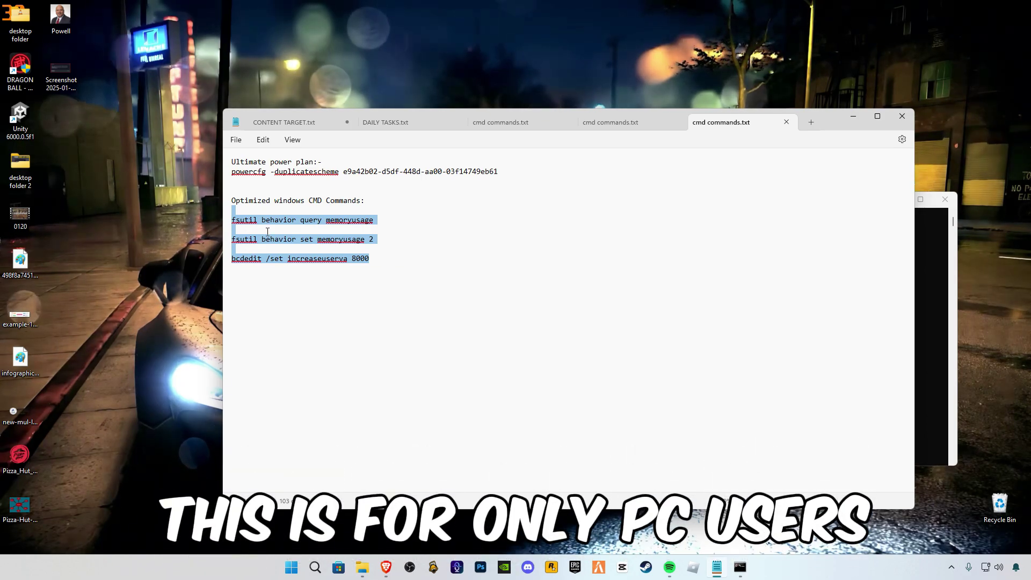
click(937, 292)
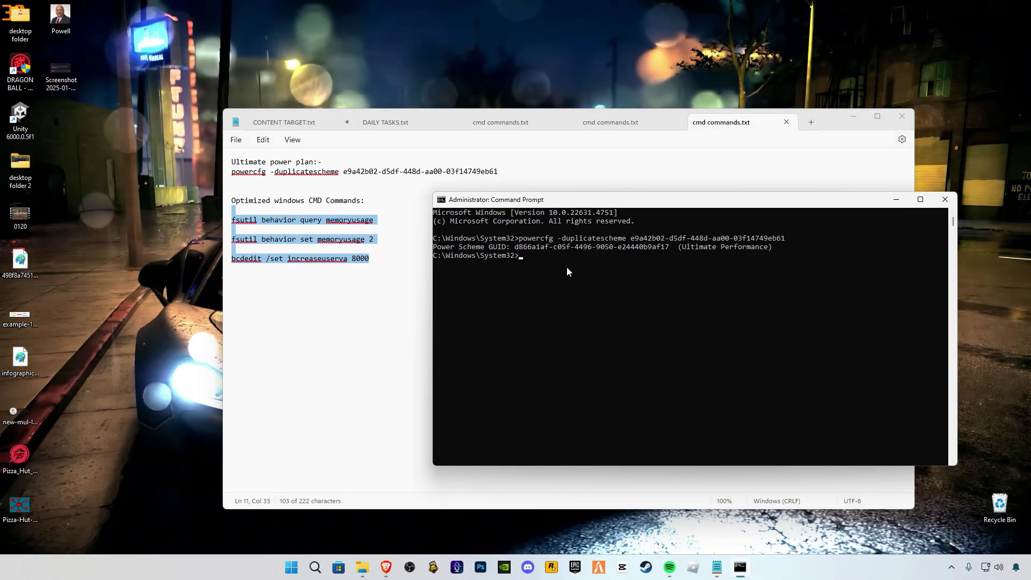
right_click(538, 262)
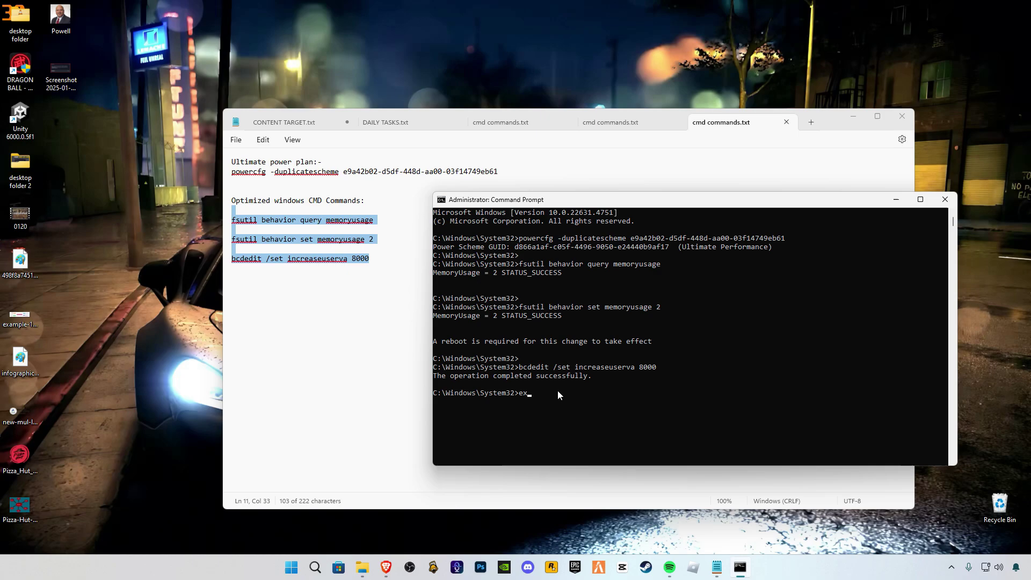
text(exit)
key(Return)
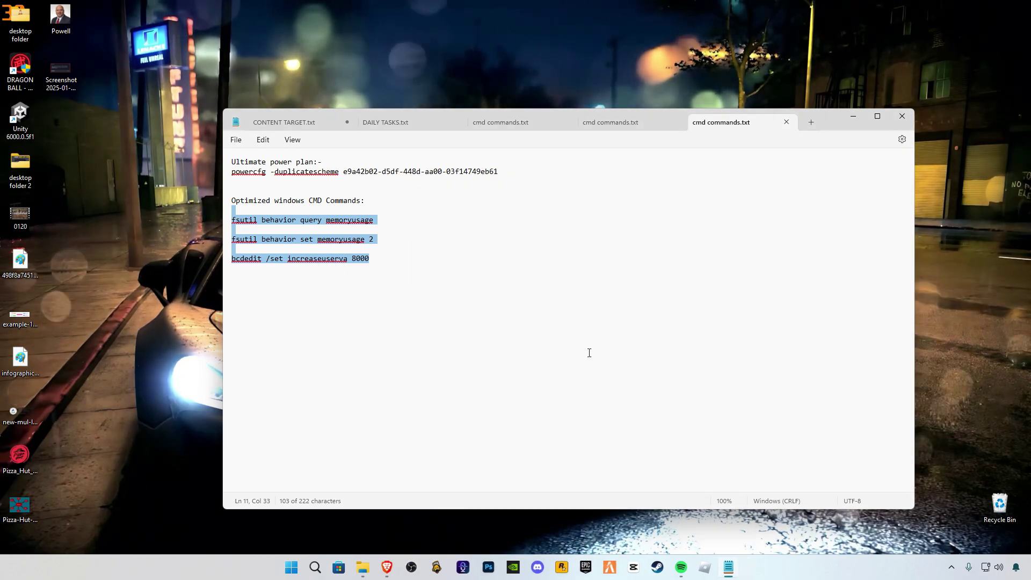
Close Notepad and merge the CPU-GPU Optimizations registry file into the registry
click(901, 123)
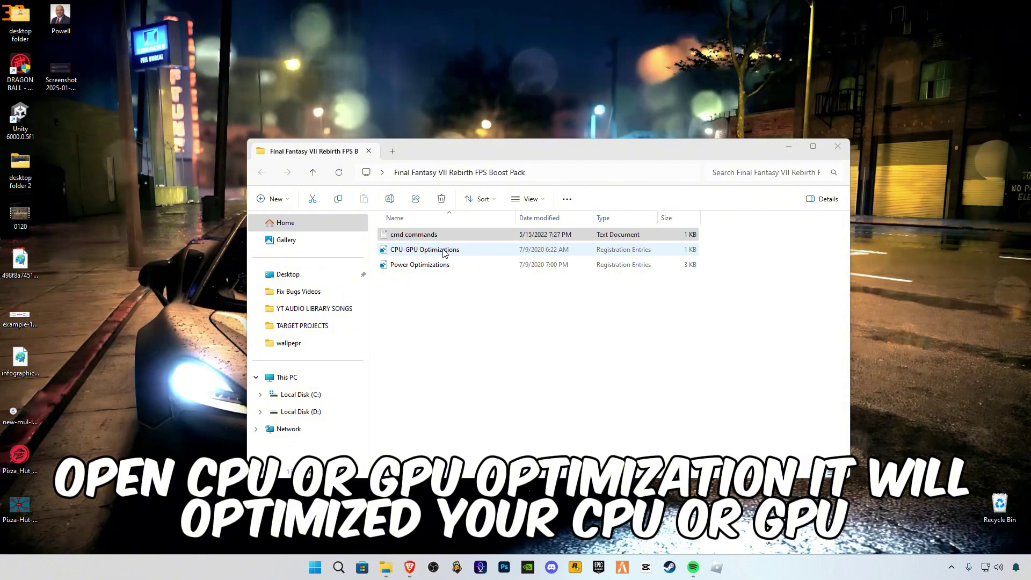
double_click(415, 250)
click(487, 422)
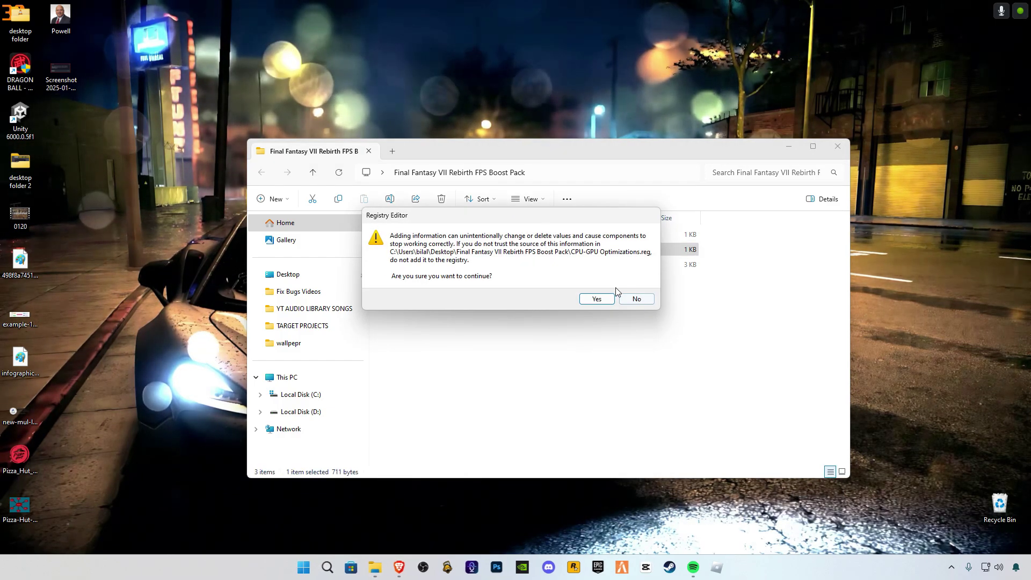
click(598, 299)
click(637, 282)
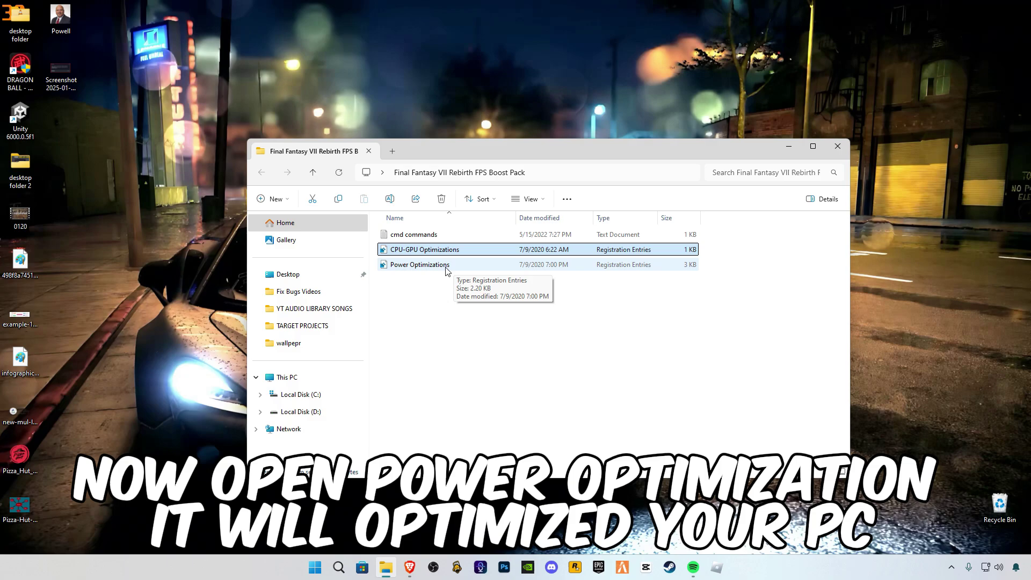
Merge the Power Optimizations registry file and close the boost pack folder
double_click(449, 266)
click(517, 419)
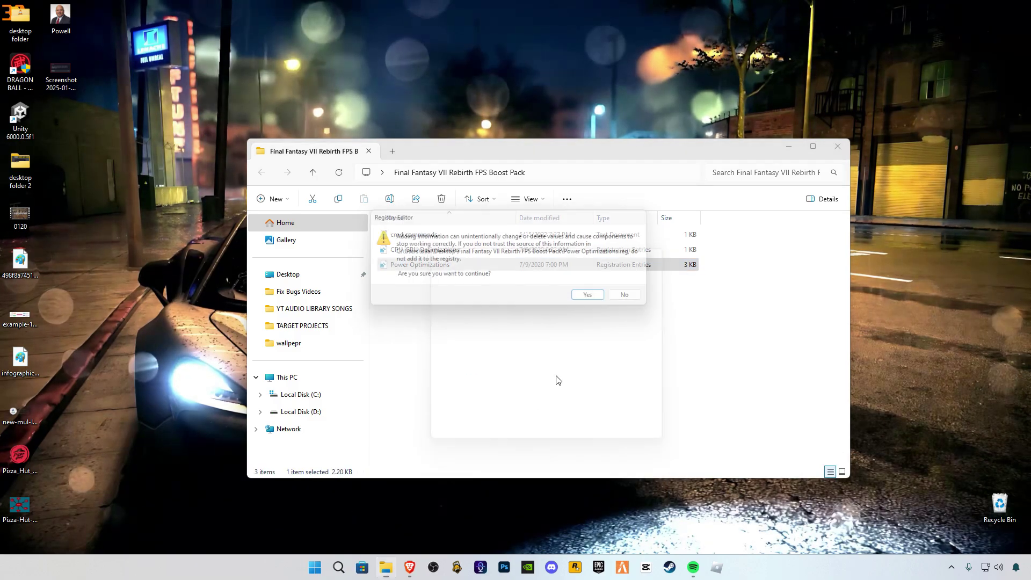
click(594, 300)
click(639, 284)
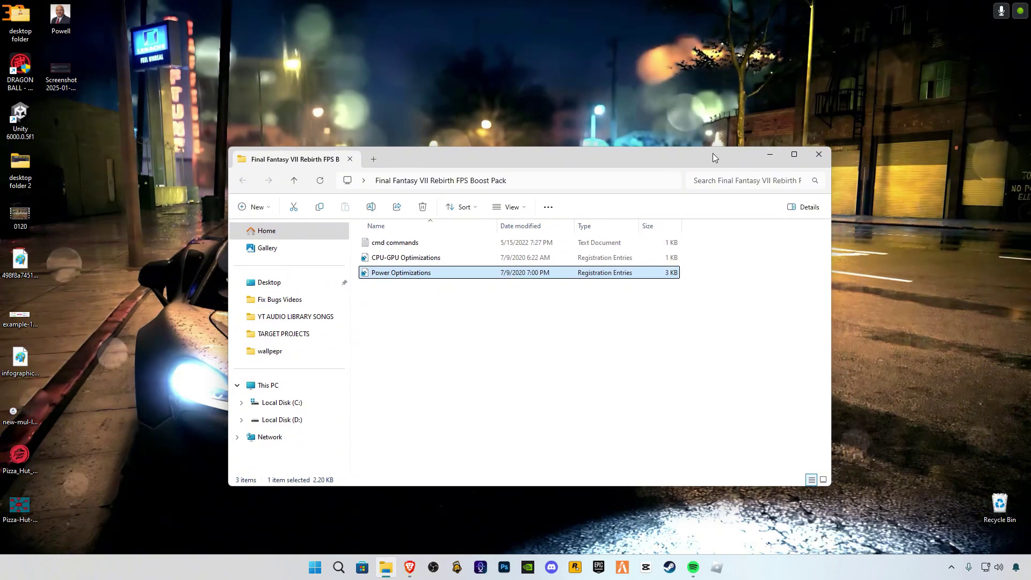
click(826, 154)
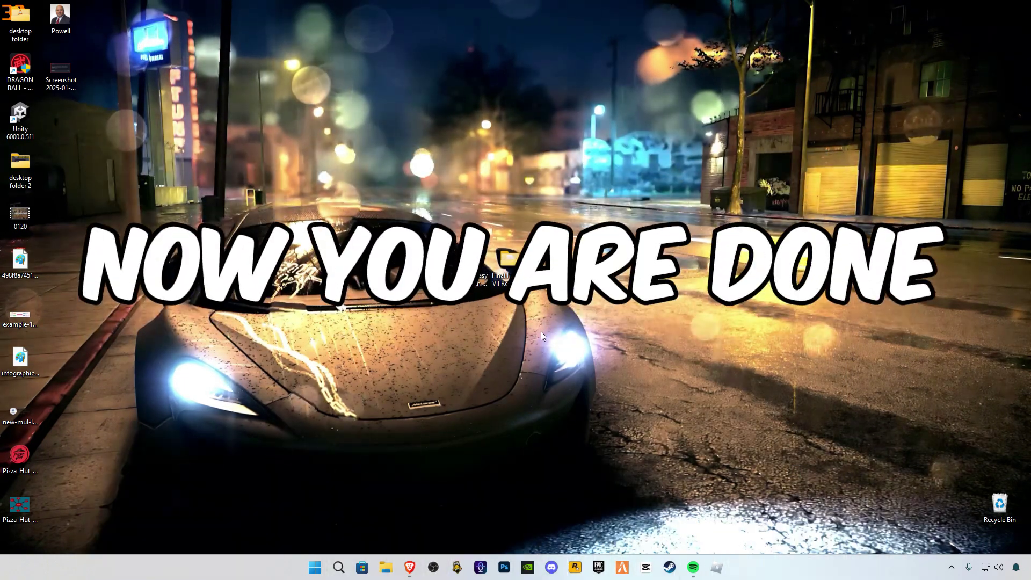